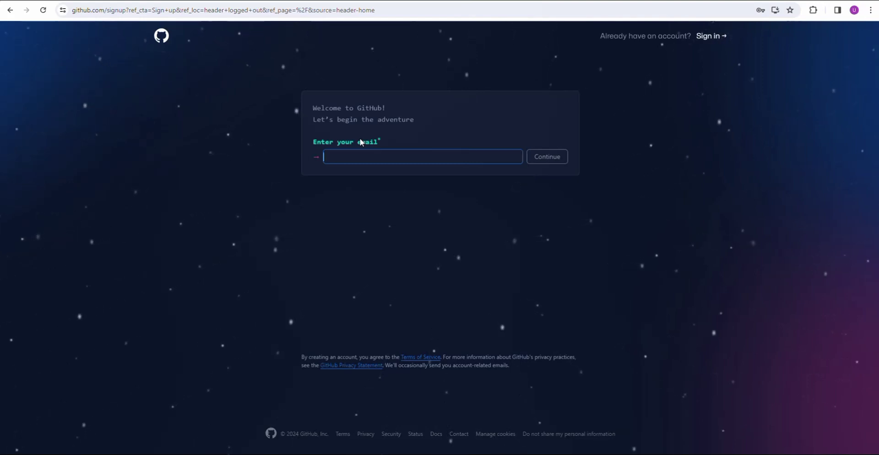
Enter the new account's email address and replace the prefilled password with a strong new one.
key("ctrl+v")
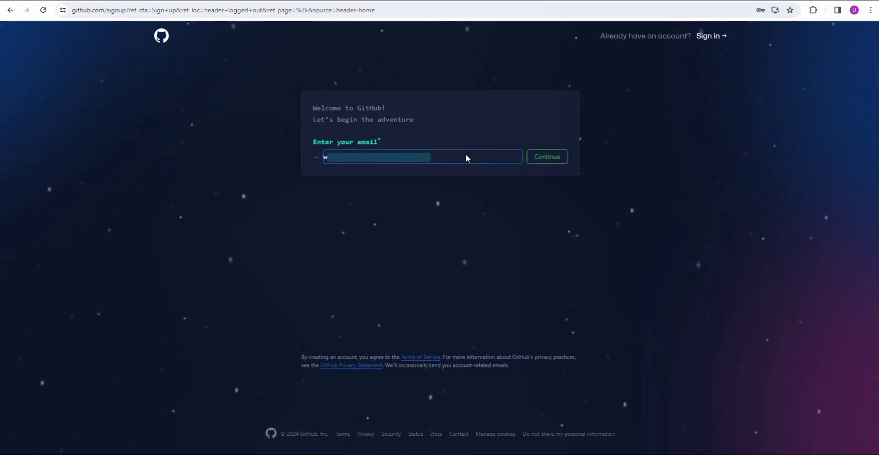
left_click(548, 157)
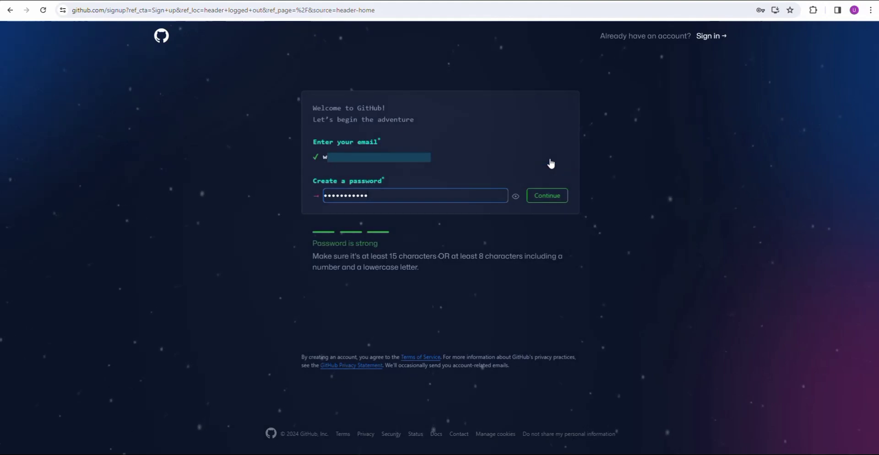
left_click(376, 192)
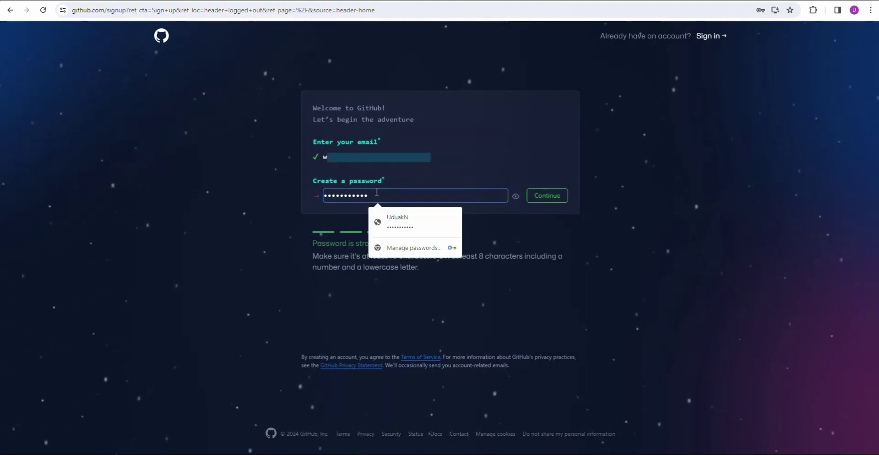
key("BackSpace")
key("BackSpace")
key("BackSpace")
key("BackSpace")
key("BackSpace")
key("BackSpace")
key("BackSpace")
key("BackSpace")
key("BackSpace")
key("BackSpace")
key("BackSpace")
key("BackSpace")
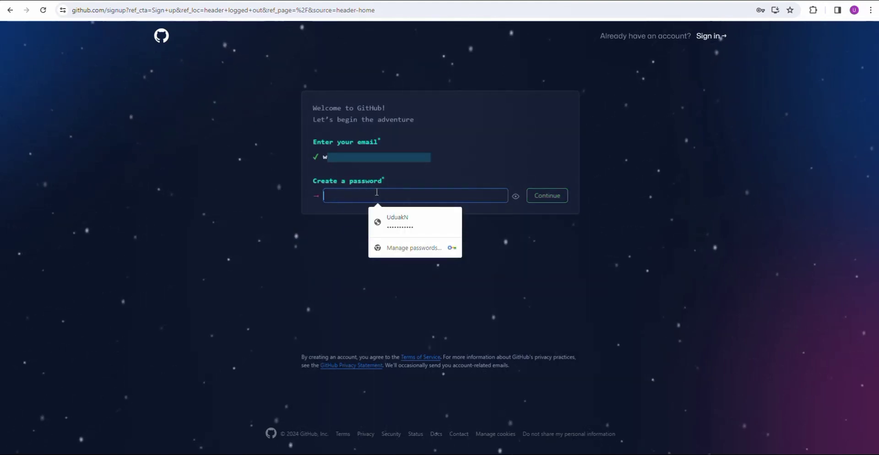
type("abc")
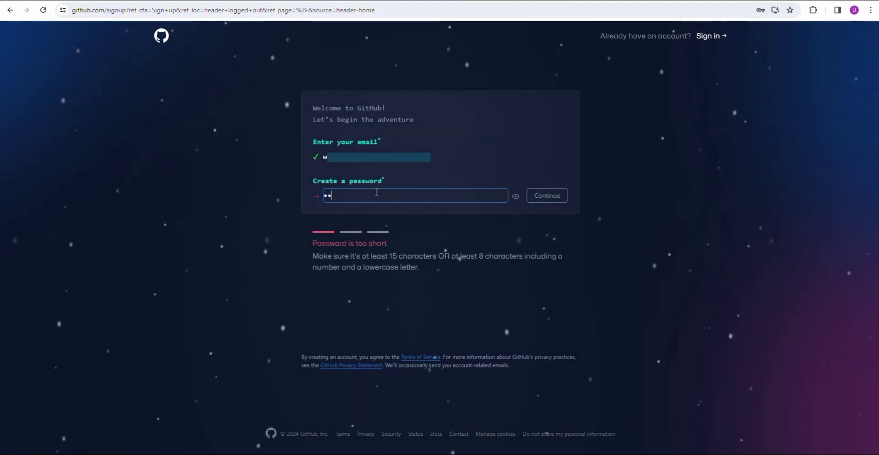
type("********")
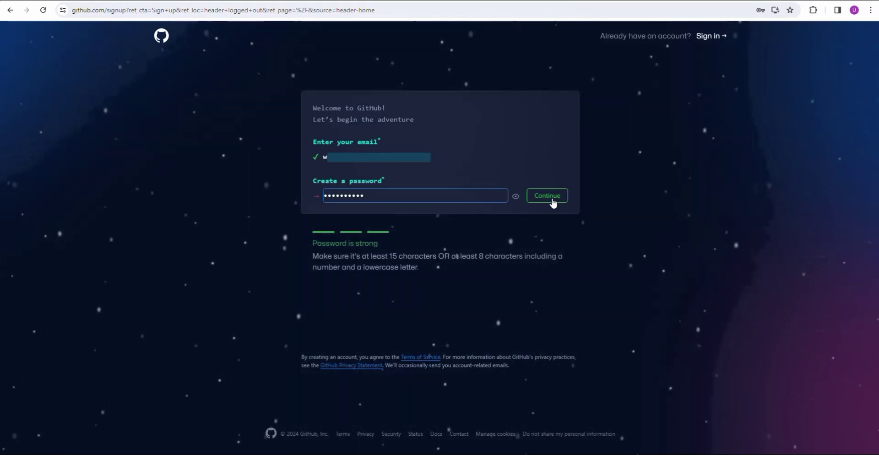
left_click(553, 202)
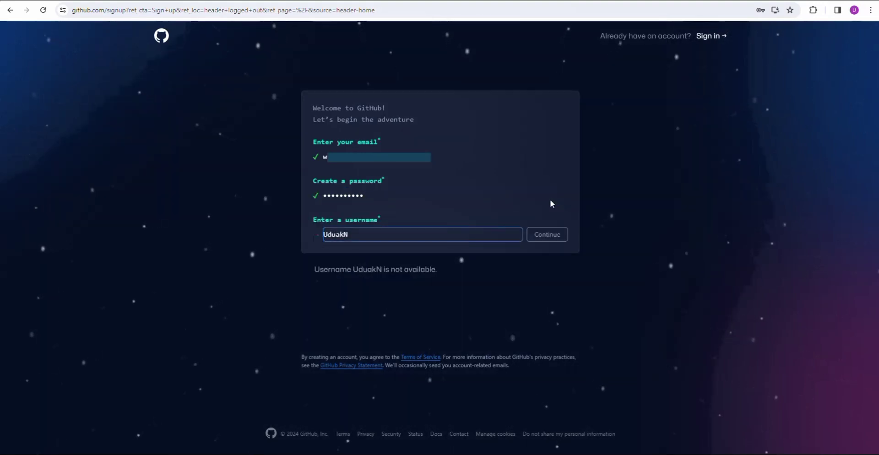
Replace the unavailable suggested username with 'learnwithUD' and confirm it.
left_click(350, 234)
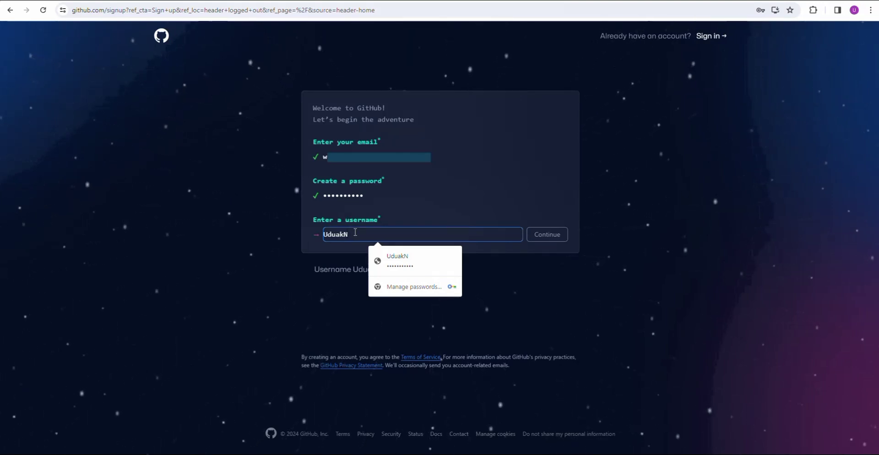
key("BackSpace")
key("BackSpace")
key("BackSpace")
key("BackSpace")
key("BackSpace")
key("BackSpace")
type("le")
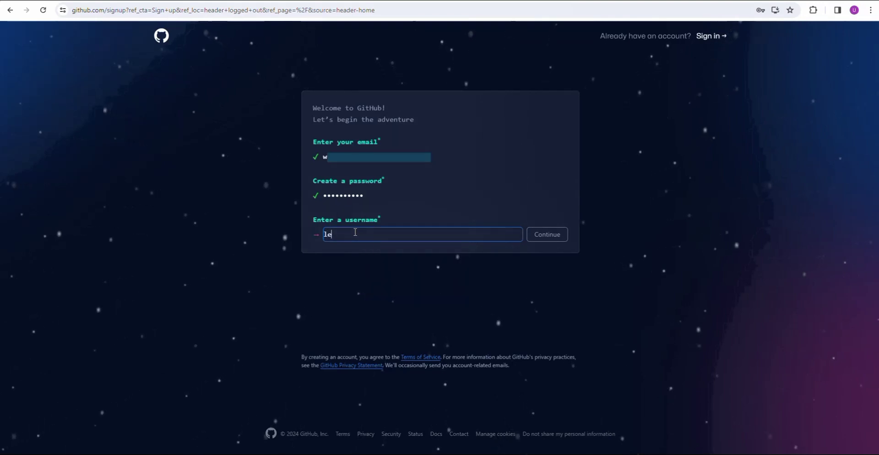
type("arnw")
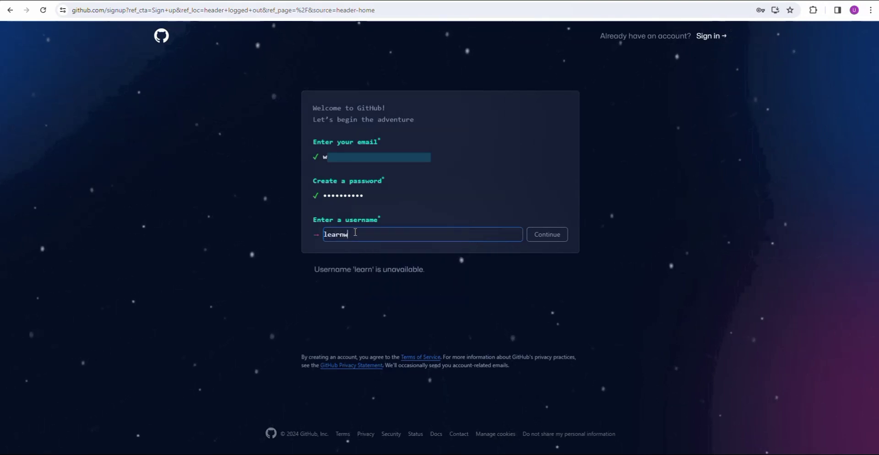
type("ithU")
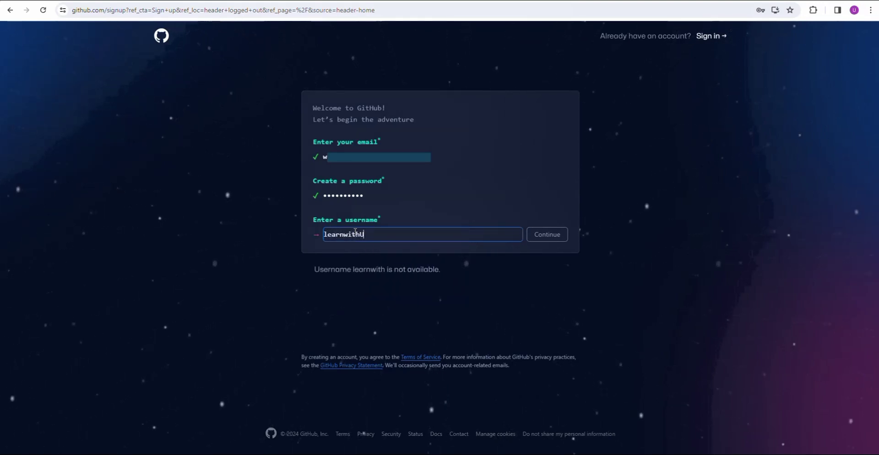
type("D")
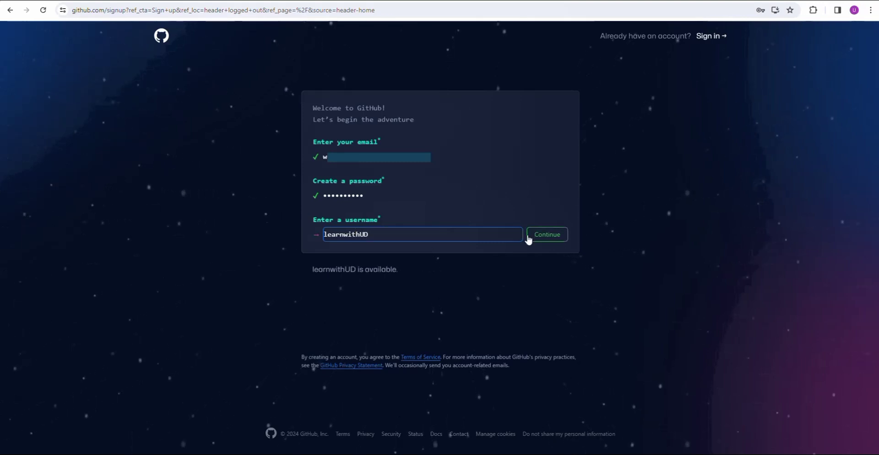
left_click(552, 239)
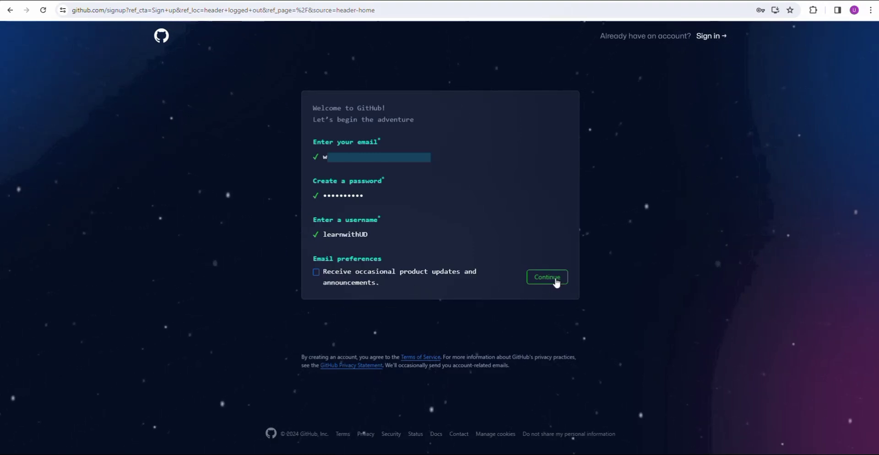
Solve the verification puzzle by rotating the object to match the hand and submit it.
left_click(555, 280)
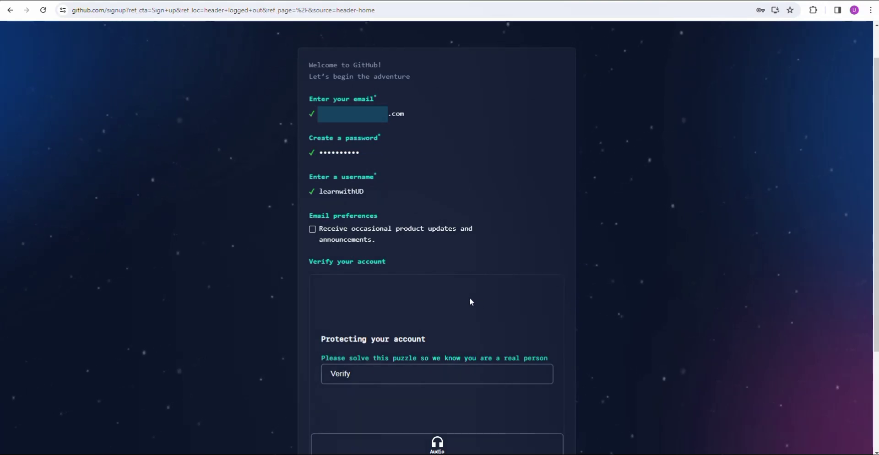
scroll(476, 297, "down", 3)
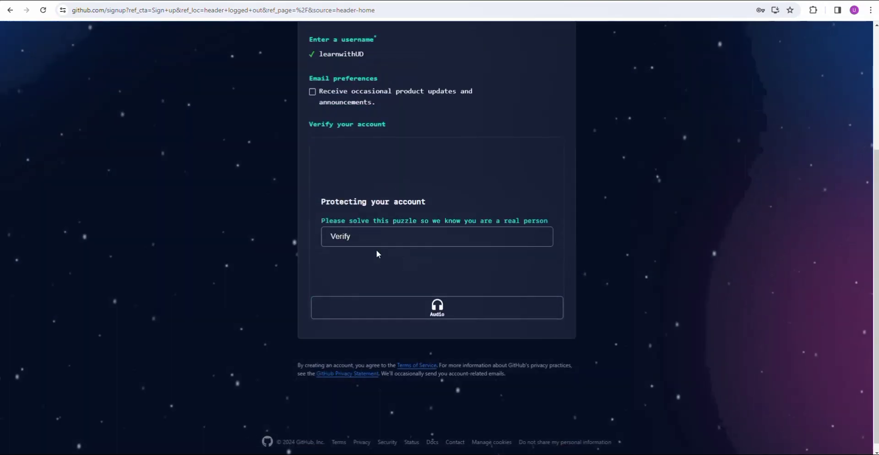
left_click(343, 237)
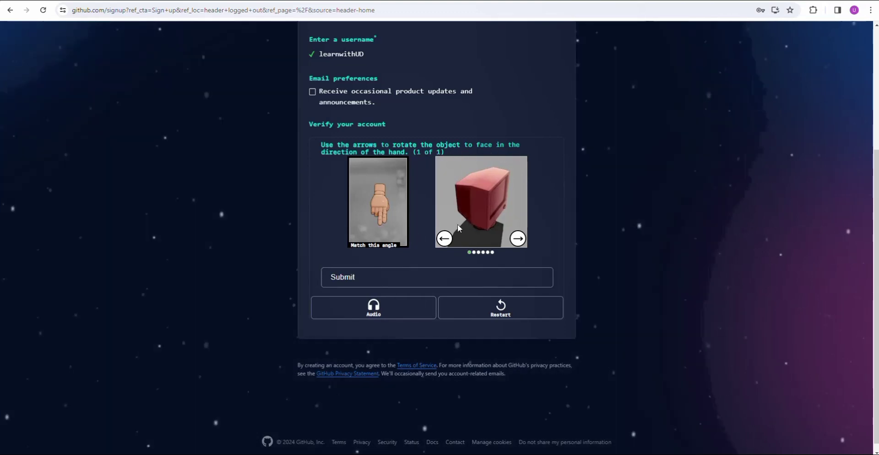
left_click(444, 238)
left_click(444, 238)
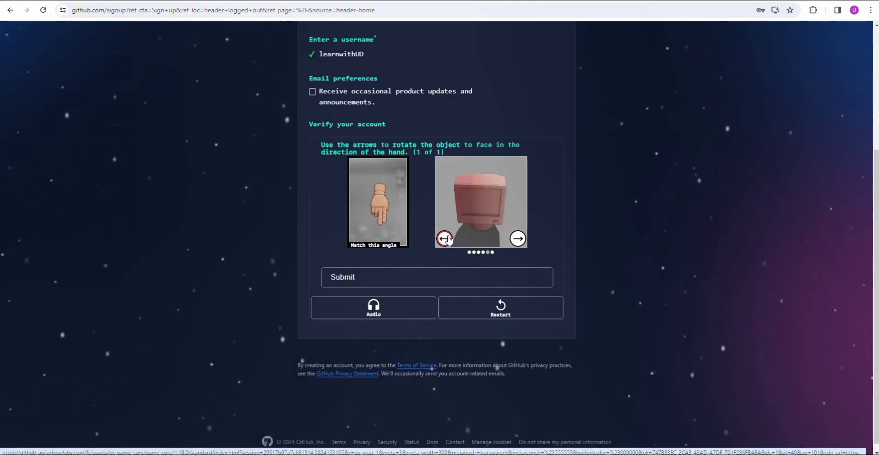
left_click(394, 278)
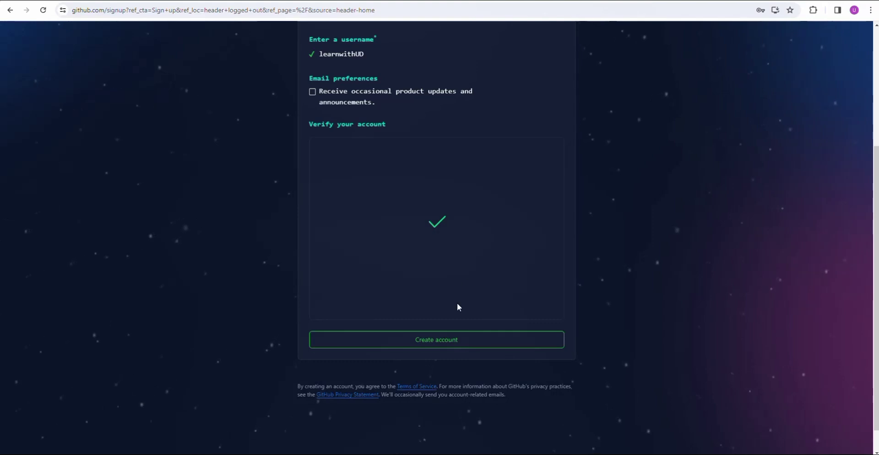
Create the account, enter the emailed launch code and dismiss the save-password prompt.
left_click(432, 342)
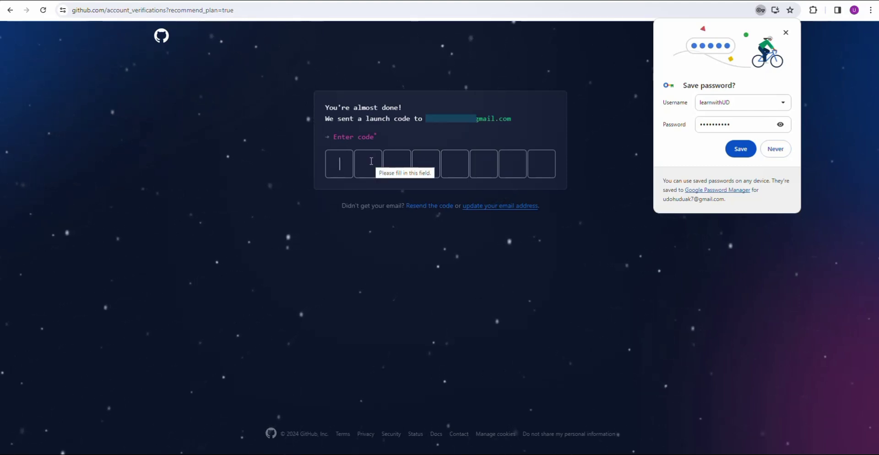
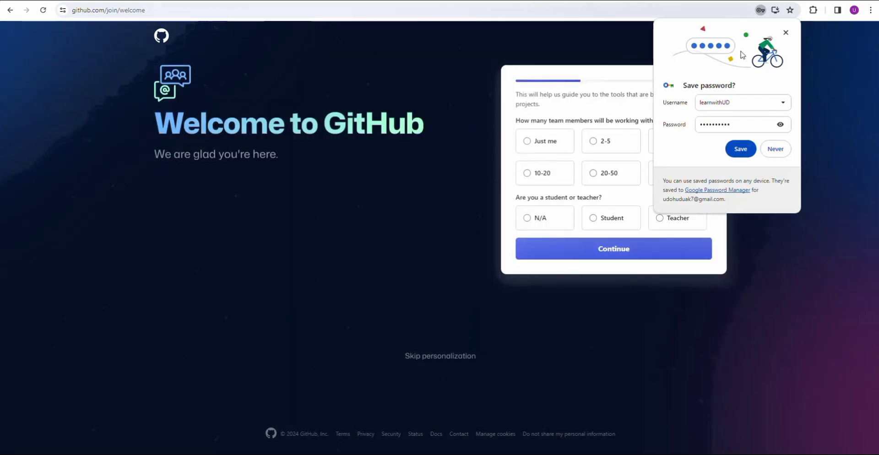
left_click(785, 33)
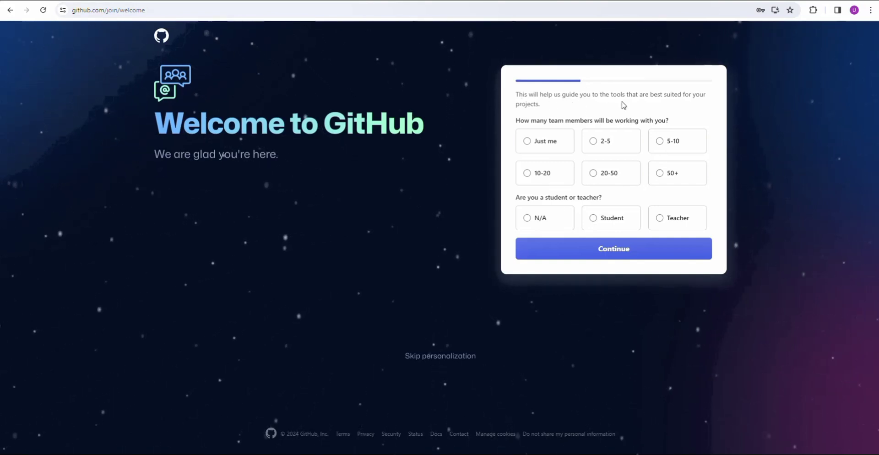
Answer 'Just me' for team size and 'N/A' for student or teacher, then continue.
left_click(545, 141)
left_click(596, 260)
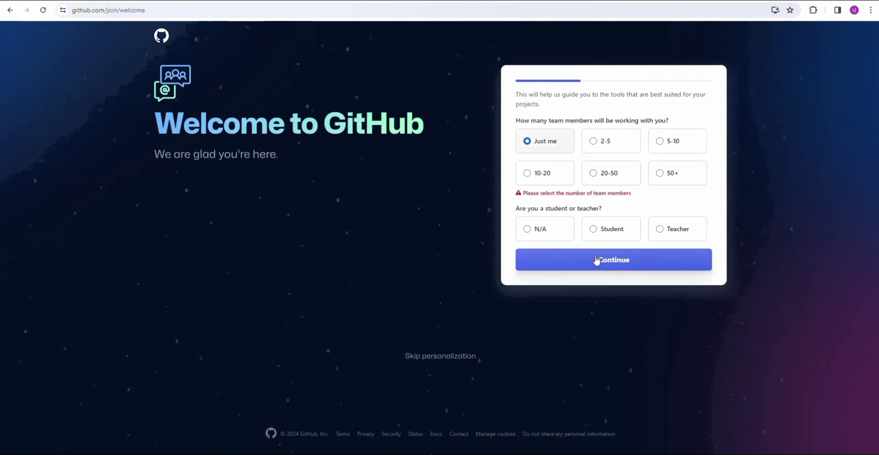
left_click(533, 230)
left_click(594, 264)
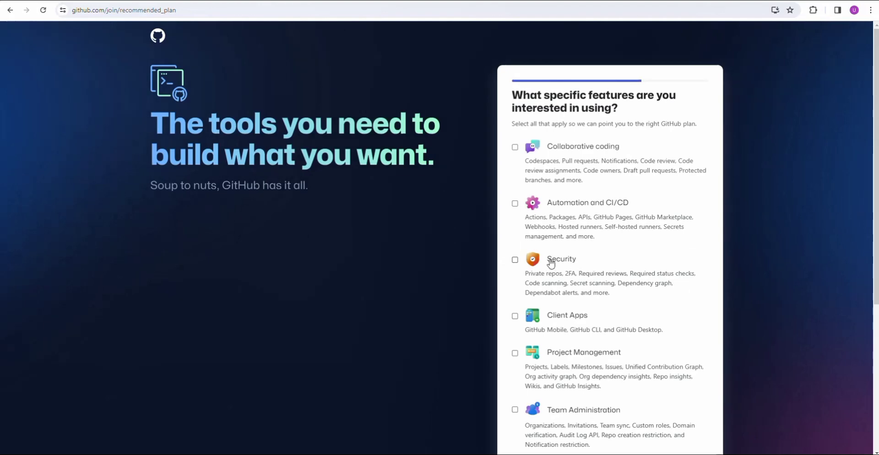
Skip personalization on the feature-interest page to reach the dashboard.
scroll(602, 265, "down", 5)
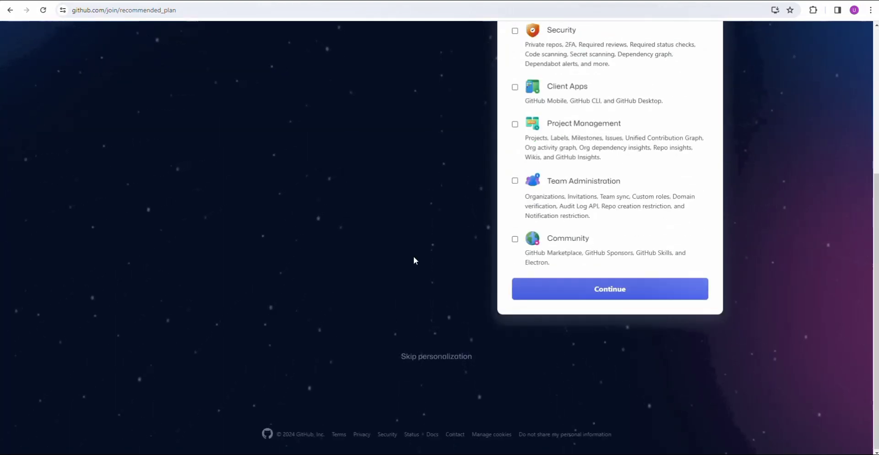
scroll(414, 256, "up", 5)
scroll(588, 298, "down", 3)
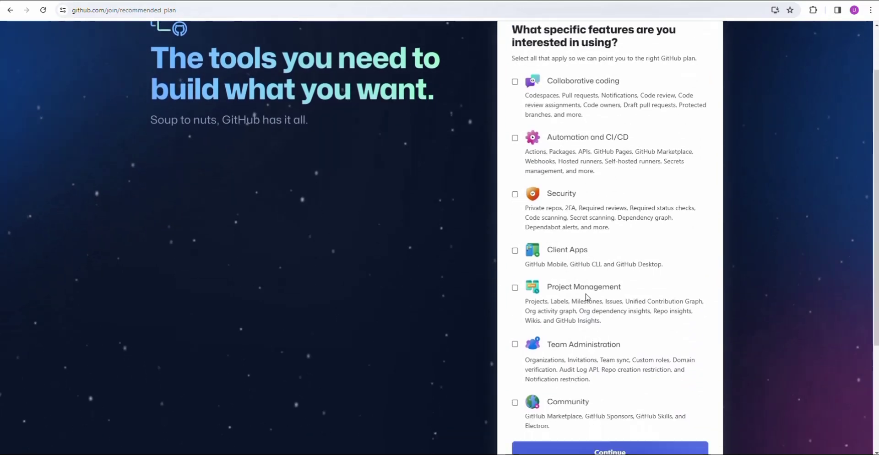
scroll(587, 299, "down", 2)
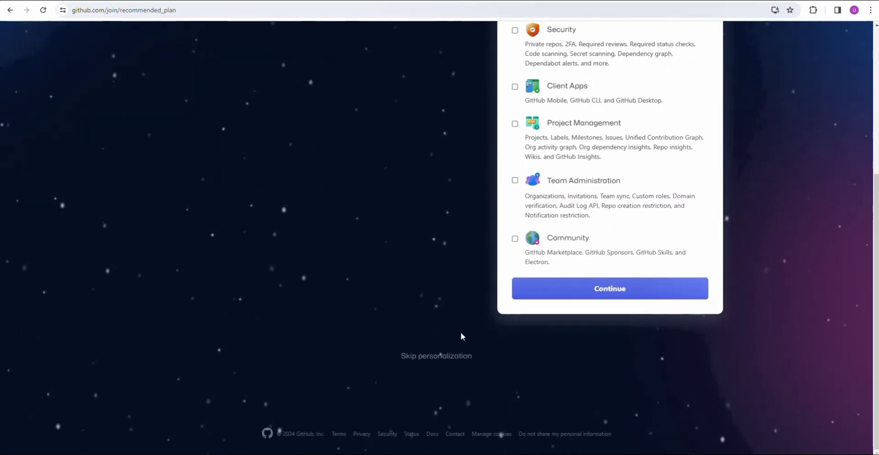
left_click(445, 360)
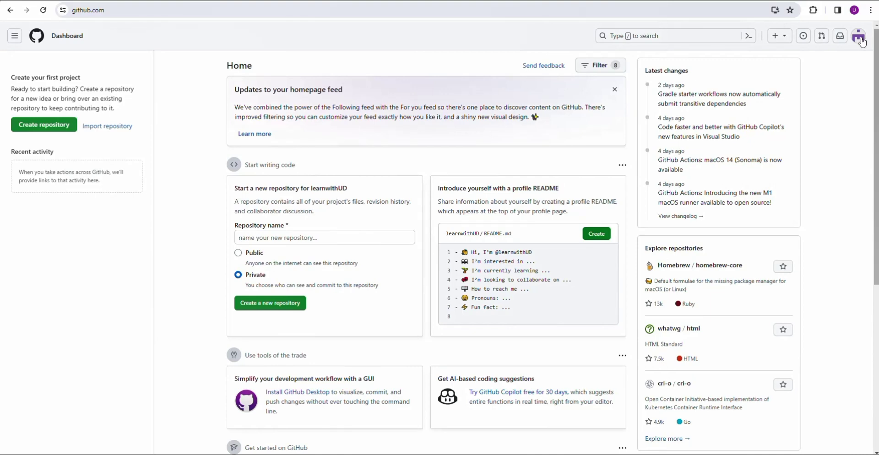
Go to the learnwithUD profile's Repositories tab from the avatar menu.
left_click(859, 37)
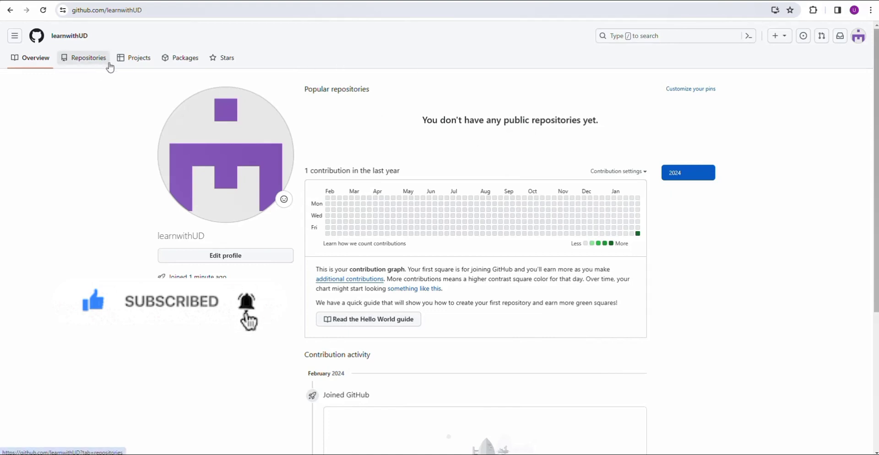
left_click(92, 65)
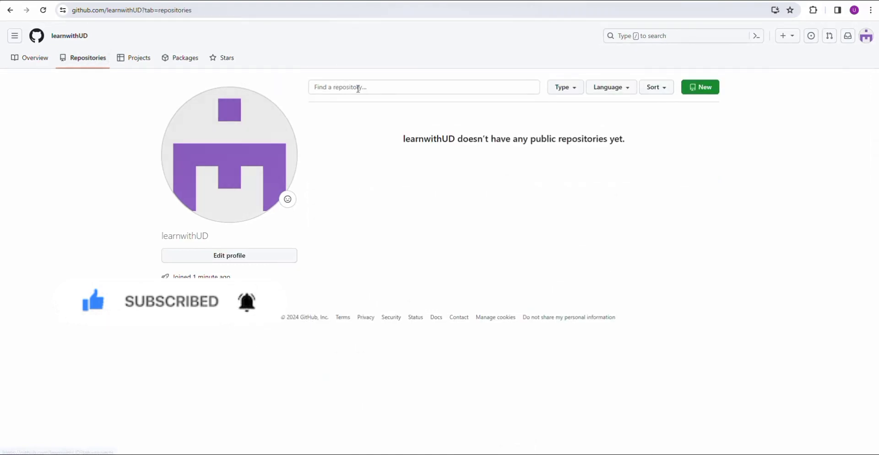